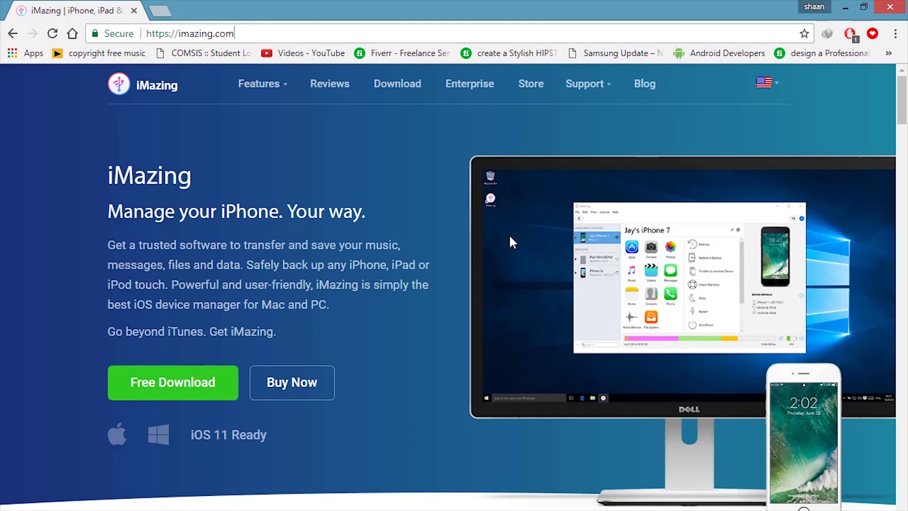
scroll(503, 231, "down", 4)
scroll(496, 229, "down", 4)
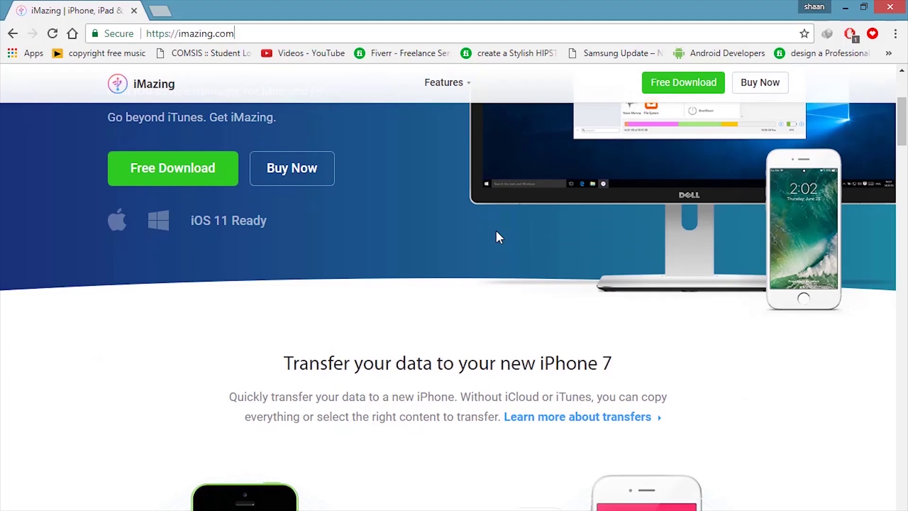
scroll(497, 235, "down", 2)
scroll(433, 235, "down", 1)
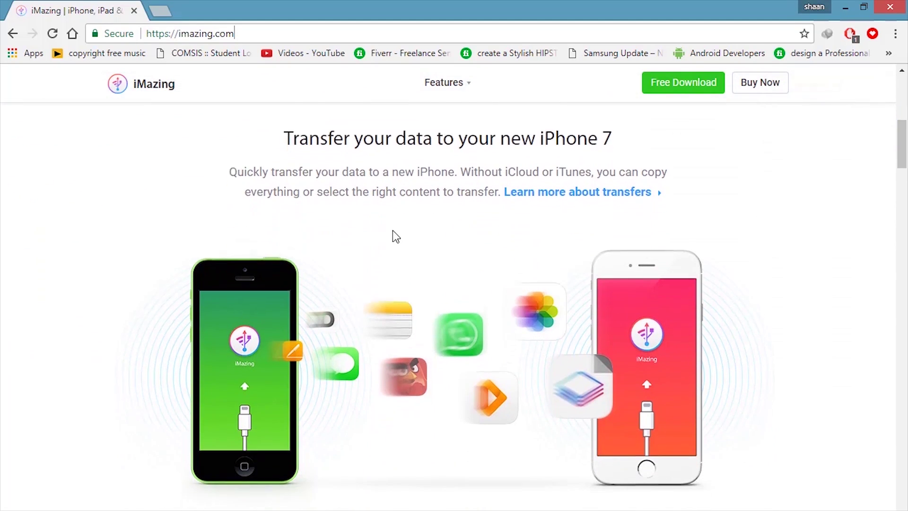
scroll(395, 235, "down", 4)
scroll(396, 236, "down", 3)
scroll(396, 236, "down", 1)
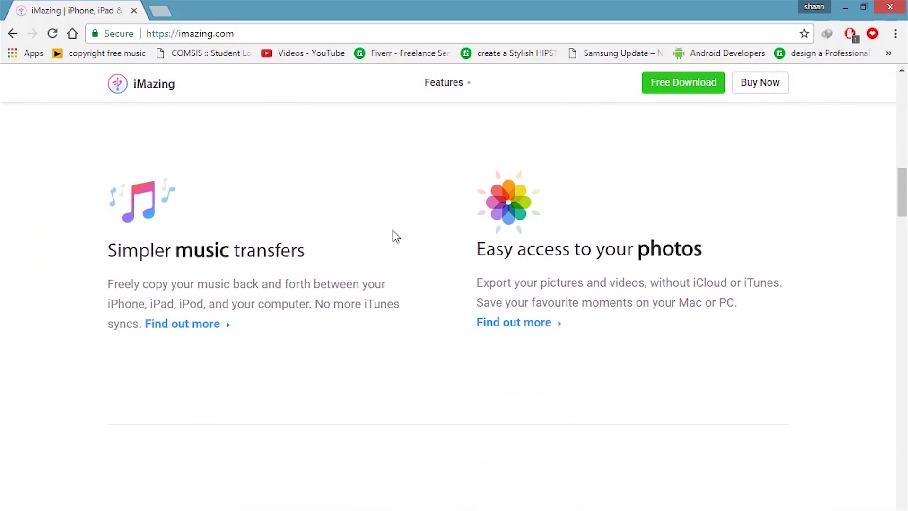
scroll(396, 237, "down", 1)
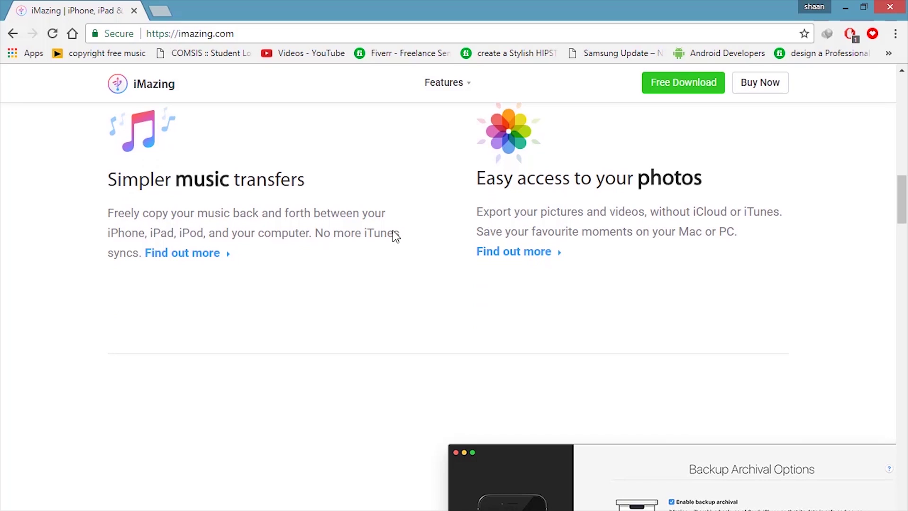
scroll(397, 237, "down", 1)
scroll(396, 236, "down", 1)
scroll(396, 236, "down", 2)
scroll(397, 237, "down", 1)
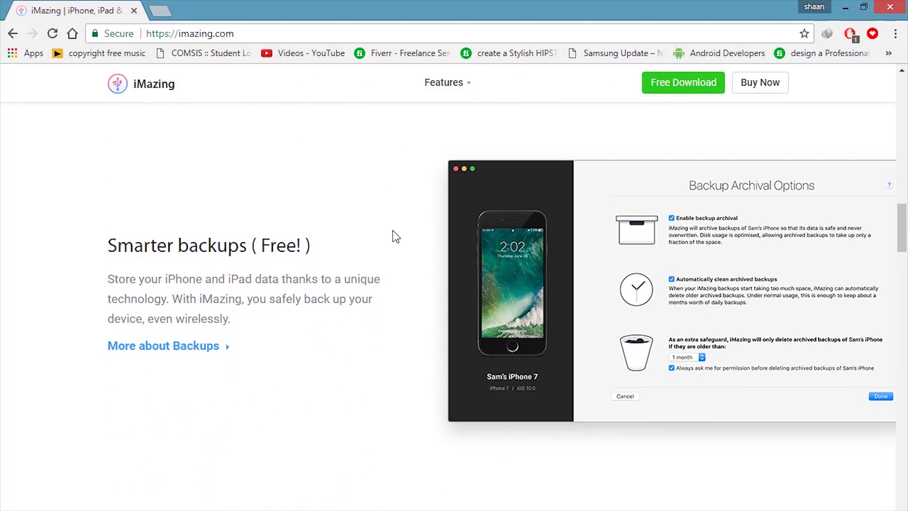
scroll(396, 236, "down", 4)
scroll(392, 231, "down", 2)
scroll(392, 231, "down", 2)
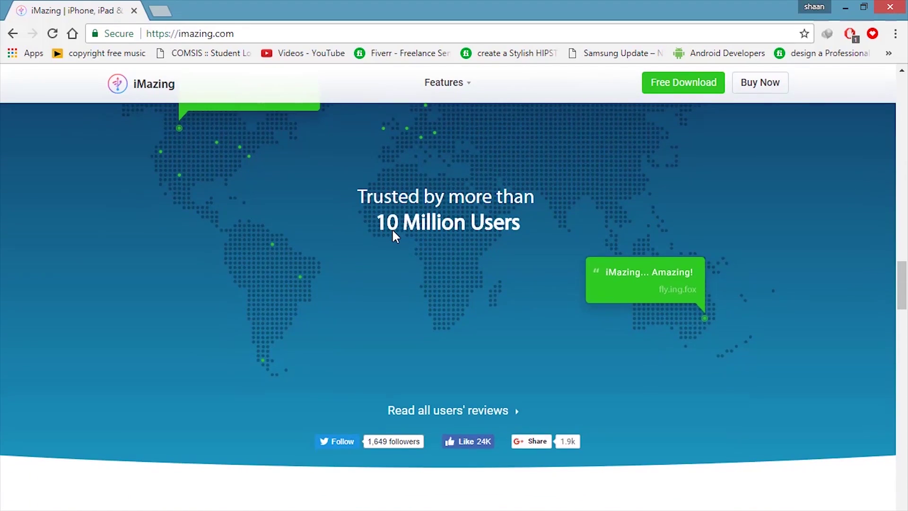
scroll(392, 231, "up", 1)
scroll(394, 236, "down", 2)
scroll(394, 237, "down", 3)
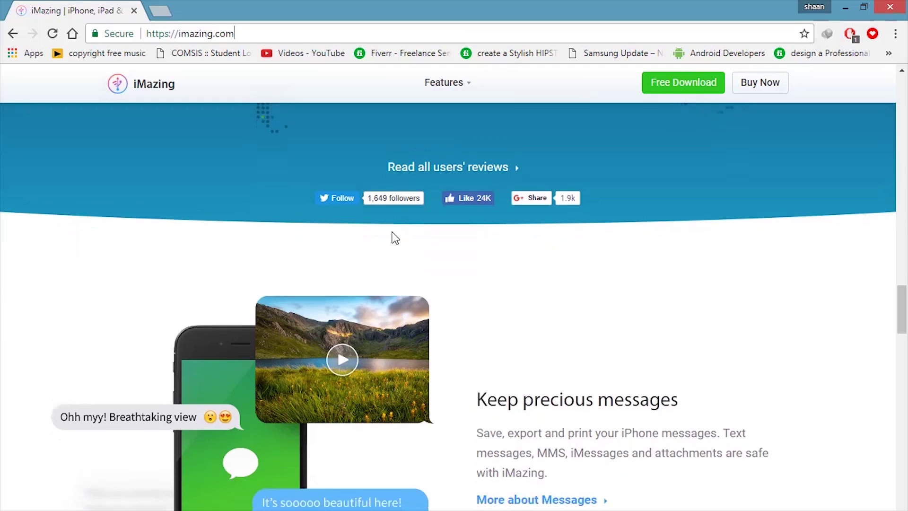
scroll(394, 236, "down", 1)
scroll(394, 236, "down", 1)
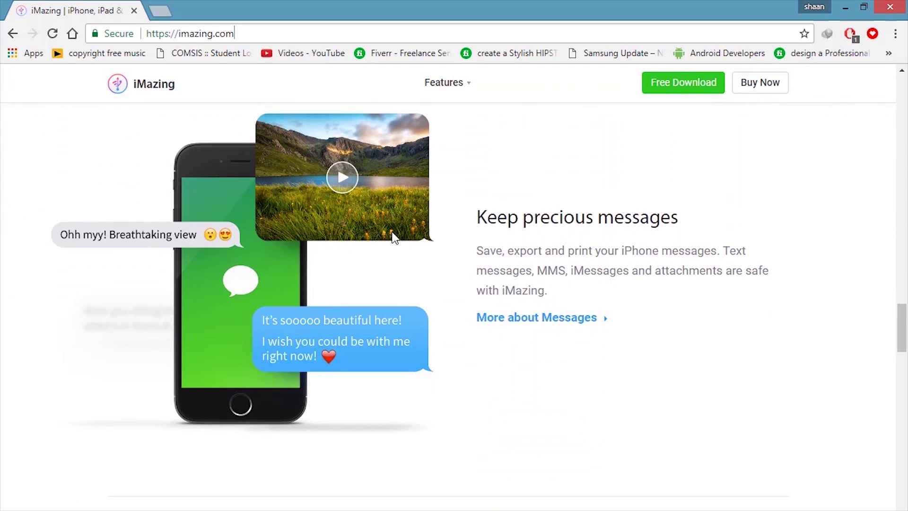
scroll(383, 280, "down", 2)
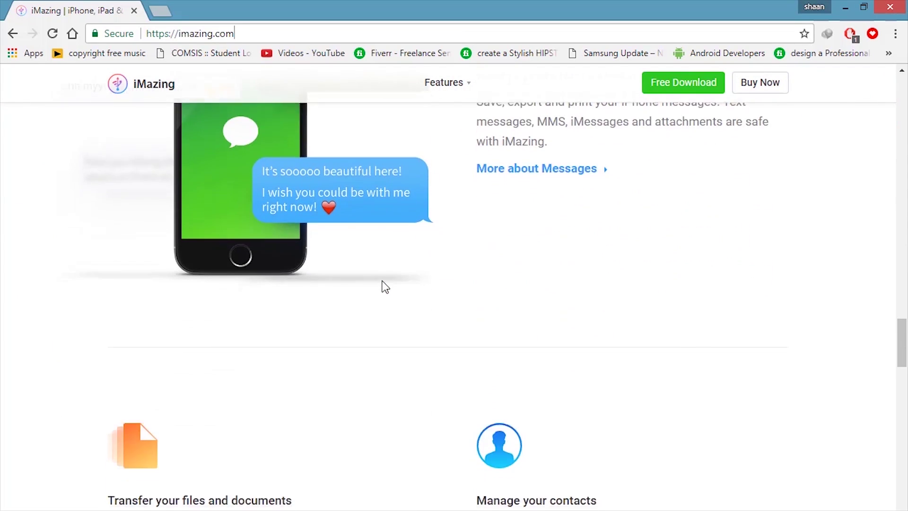
scroll(383, 281, "down", 3)
scroll(383, 280, "down", 2)
scroll(382, 283, "up", 5)
scroll(381, 283, "up", 5)
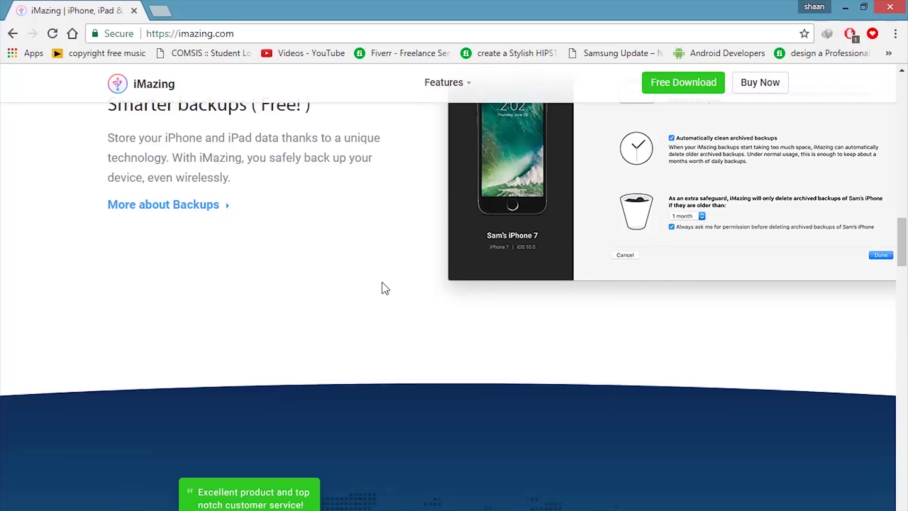
scroll(382, 283, "up", 5)
scroll(381, 283, "up", 4)
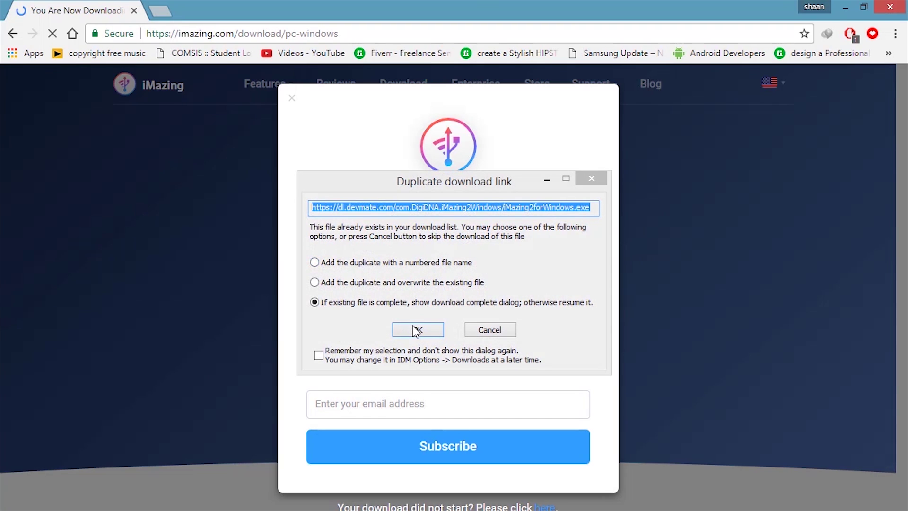
Resume the existing iMazing2forWindows.exe download instead of duplicating it, then dismiss the completion notice
left_click(417, 330)
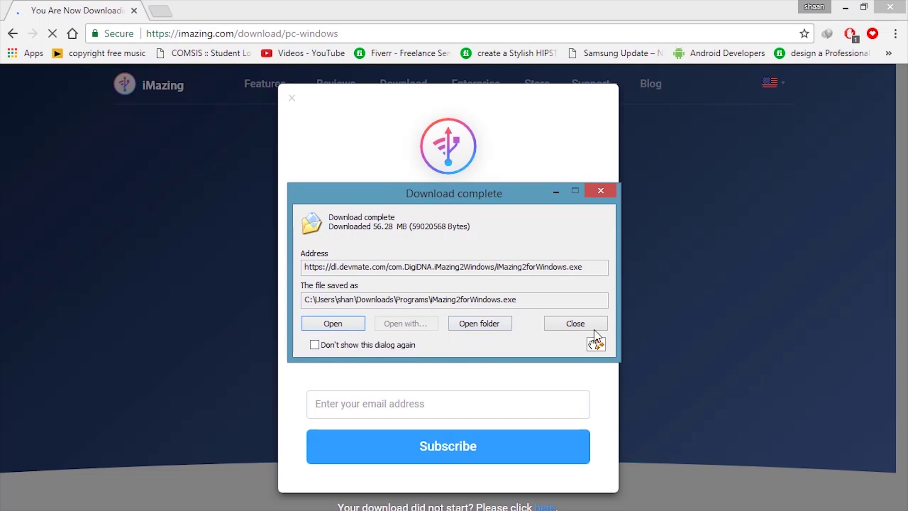
left_click(575, 324)
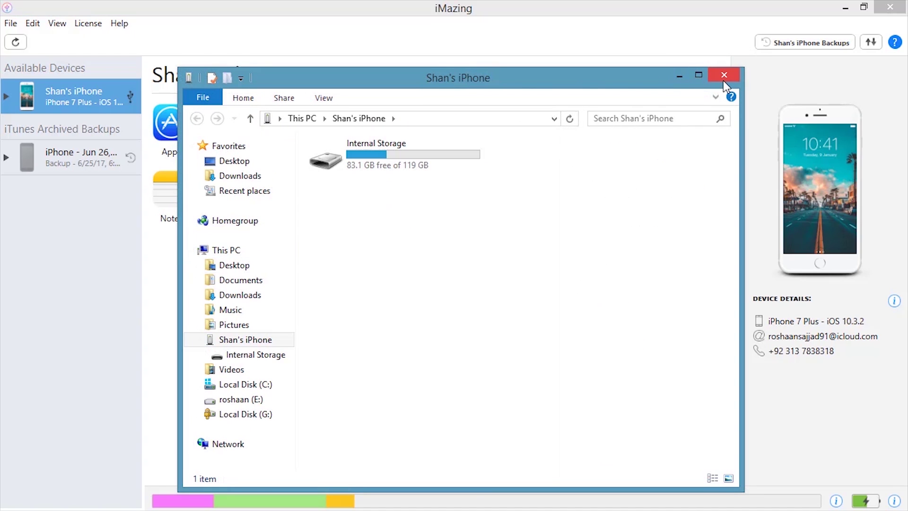
Close the iPhone storage windows and choose Later on the iMazing activation prompt
left_click(724, 76)
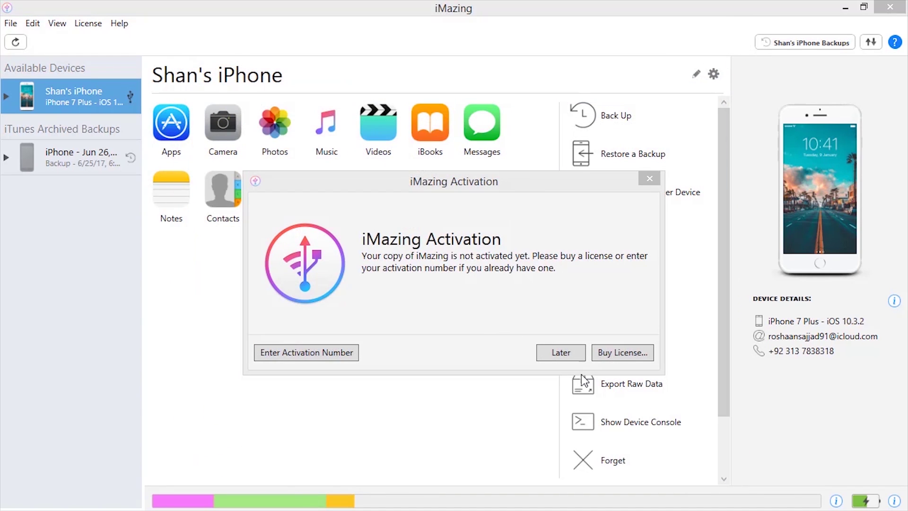
left_click(561, 353)
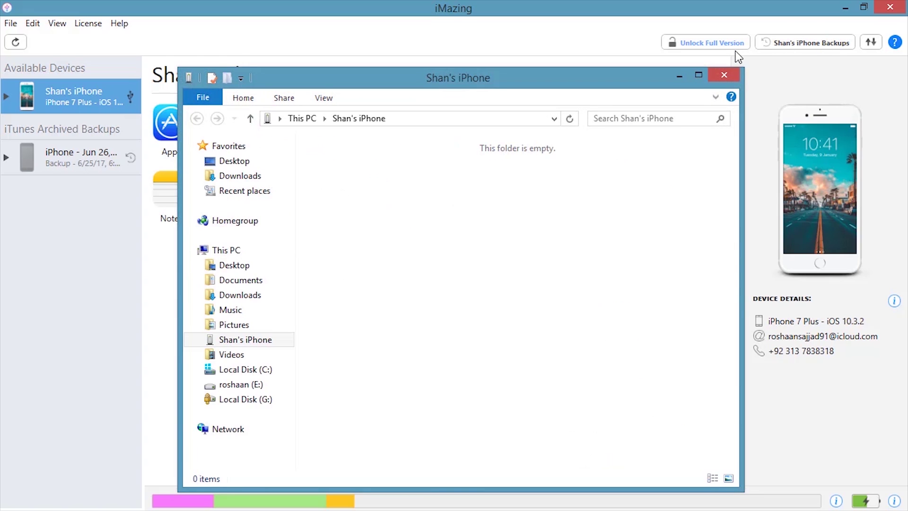
left_click(729, 76)
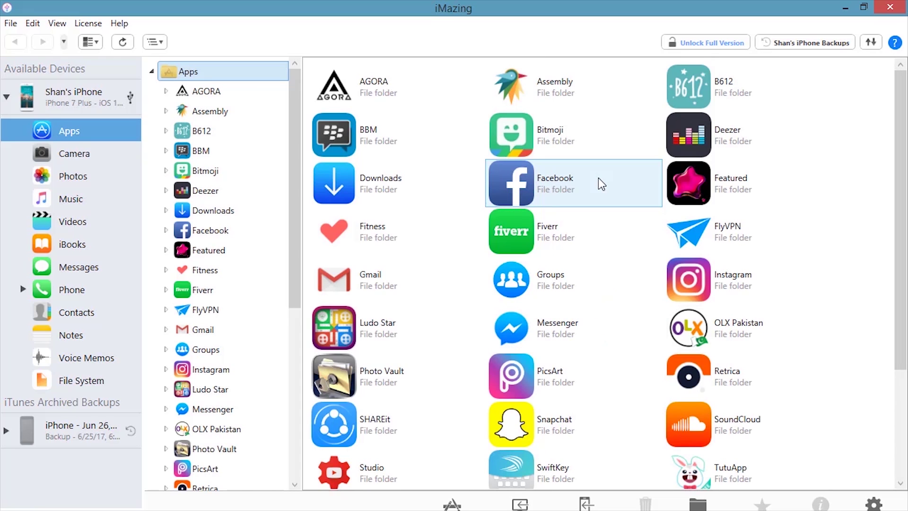
scroll(498, 192, "down", 1)
scroll(498, 191, "down", 1)
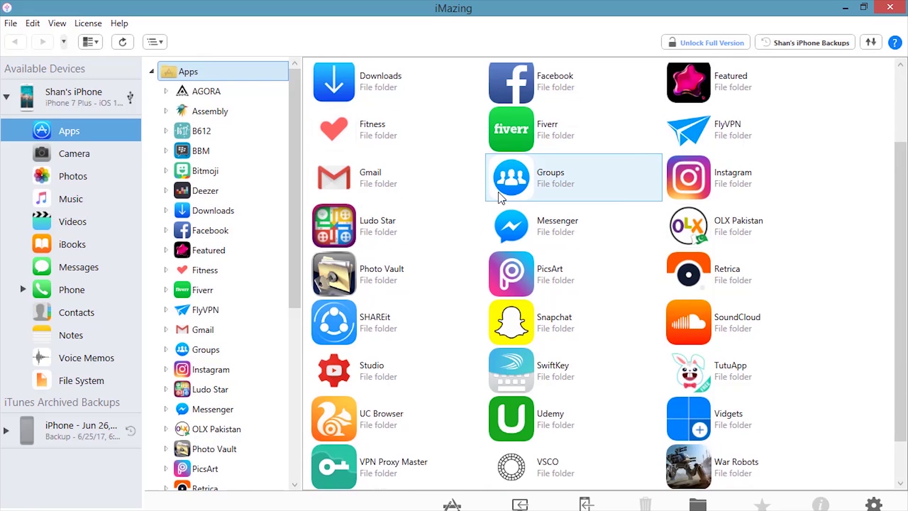
scroll(499, 193, "down", 1)
scroll(499, 193, "up", 3)
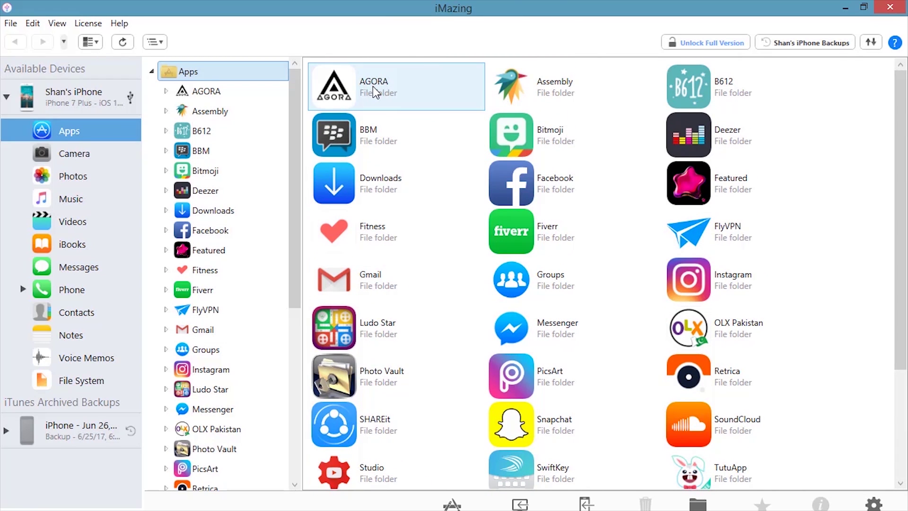
Select the Downloads app in the iPhone's Apps grid after briefly checking the app actions list
left_click(387, 184)
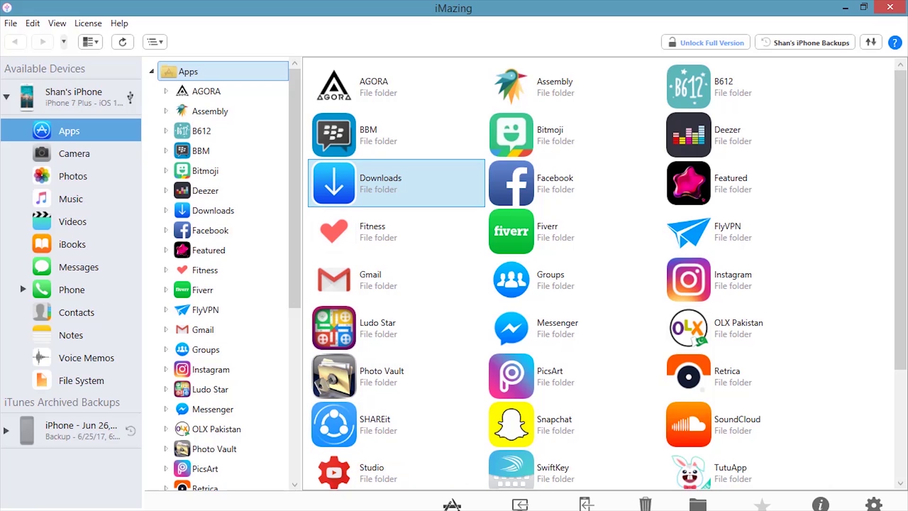
left_click(453, 505)
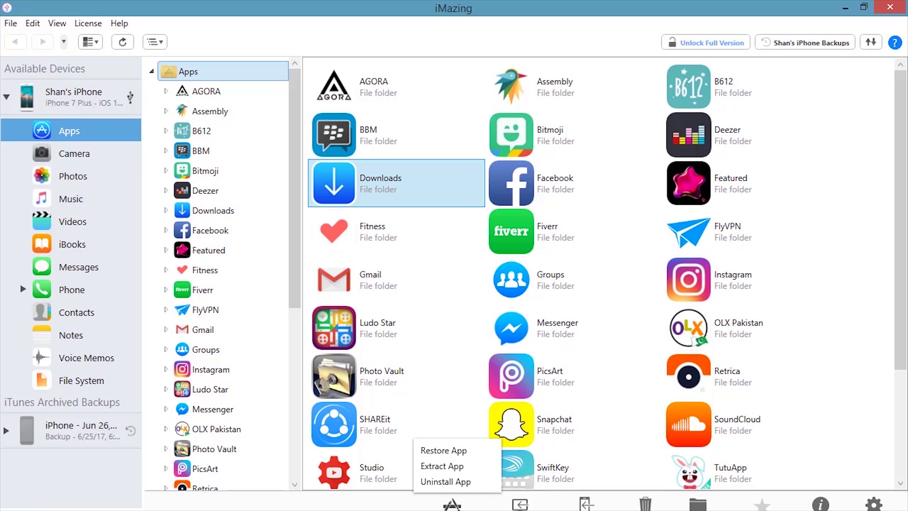
key("Escape")
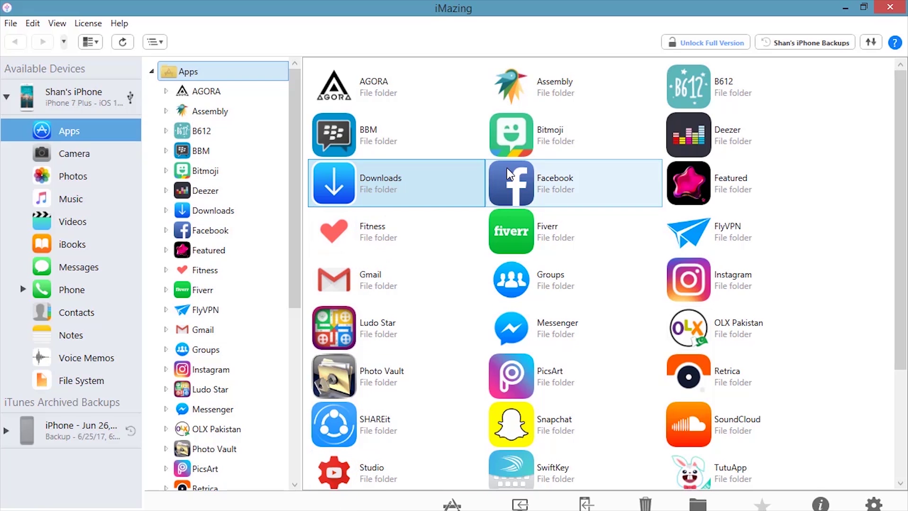
left_click(397, 101)
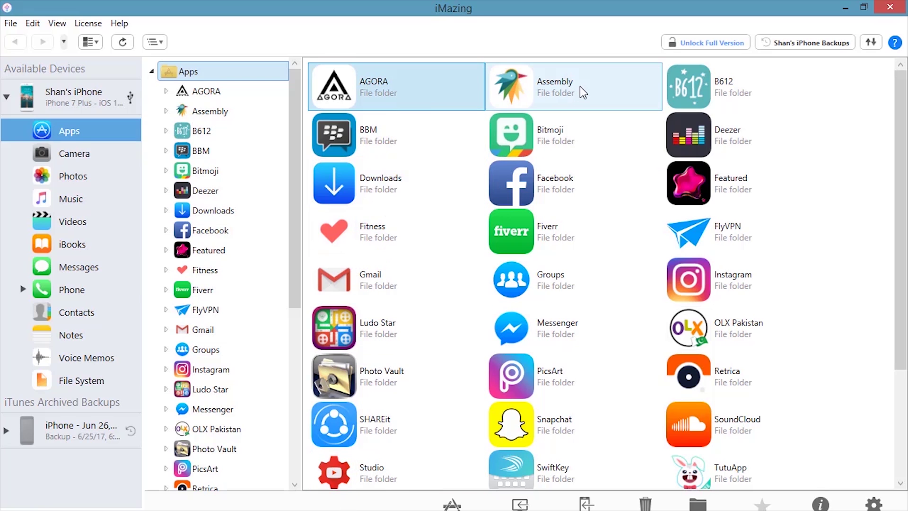
scroll(838, 110, "down", 5)
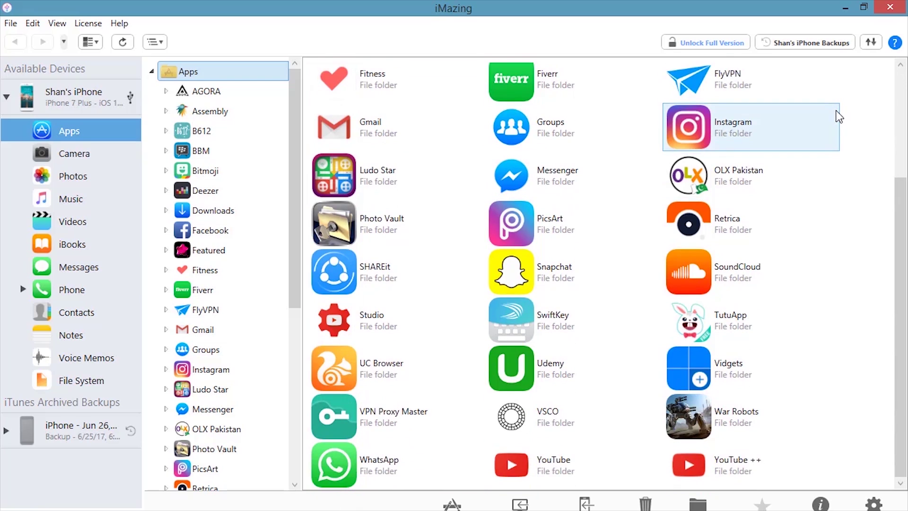
scroll(839, 110, "up", 4)
scroll(838, 116, "up", 1)
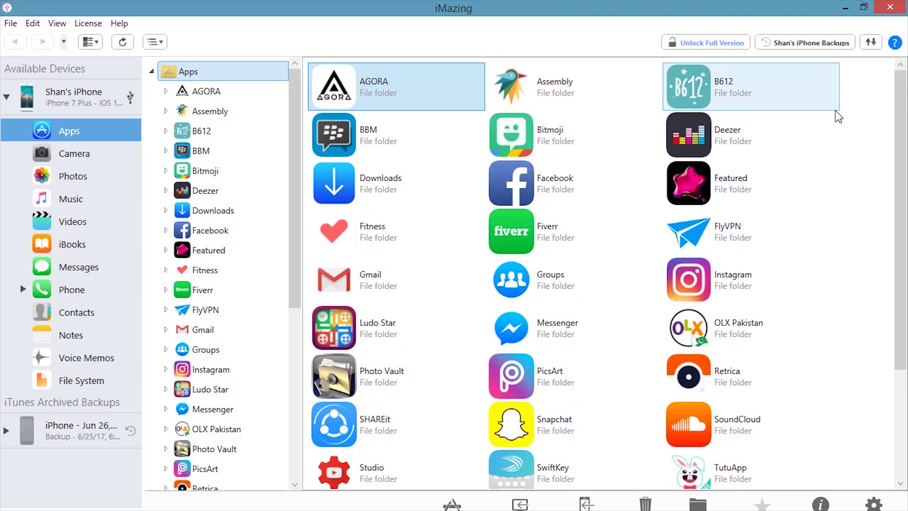
scroll(838, 116, "down", 4)
scroll(837, 116, "up", 4)
left_click(356, 179)
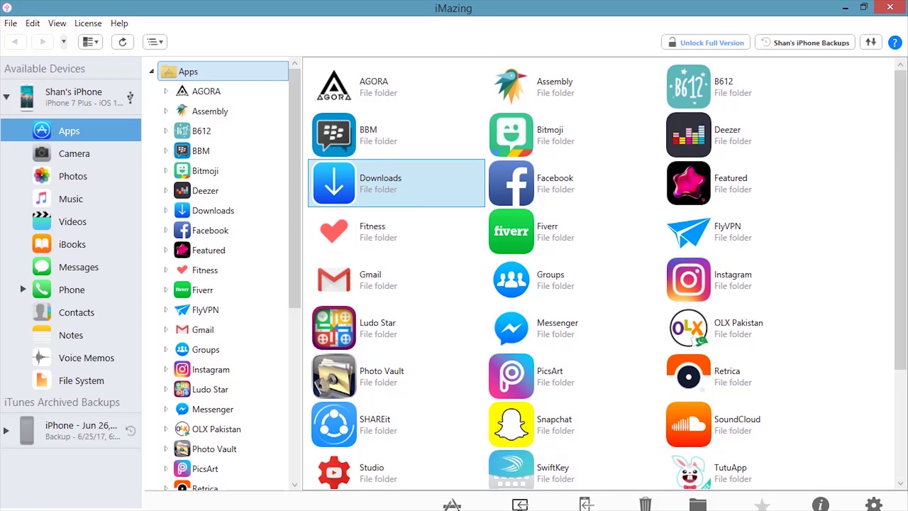
Extract the Downloads app into a new Desktop folder named 'apps'
left_click(520, 505)
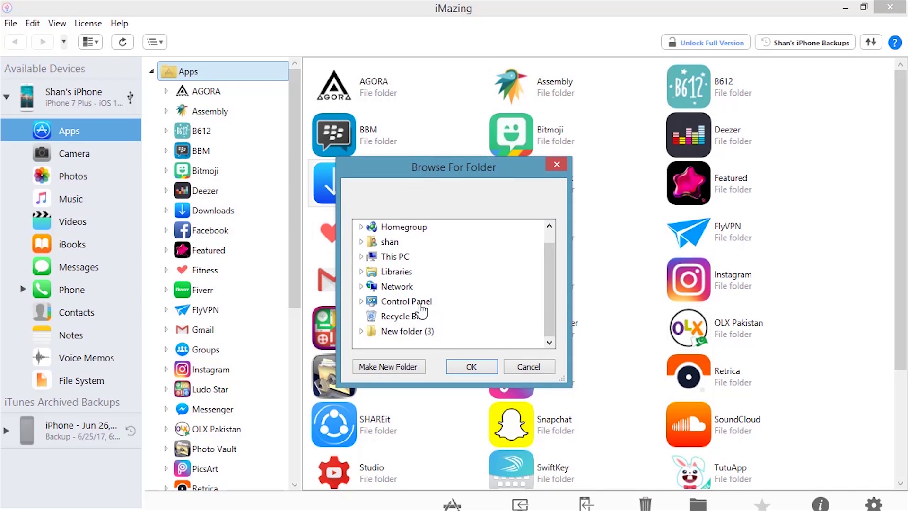
left_click(388, 272)
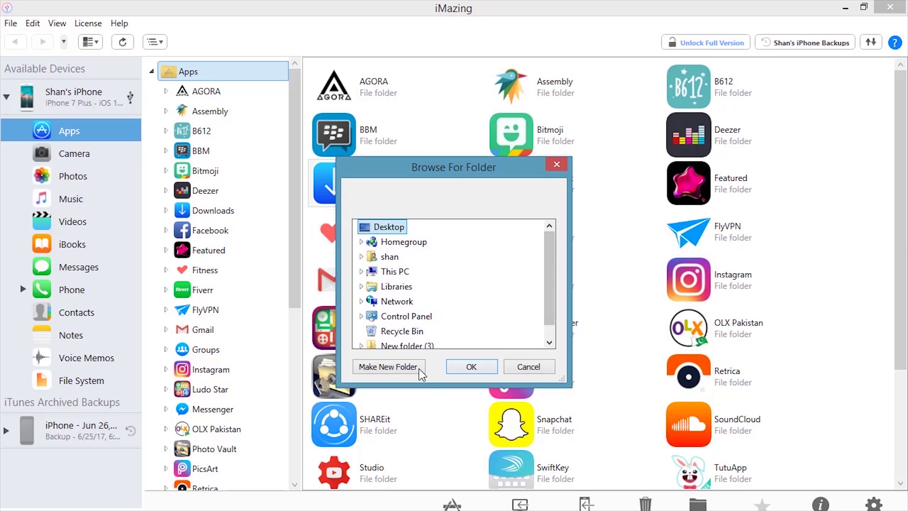
left_click(389, 367)
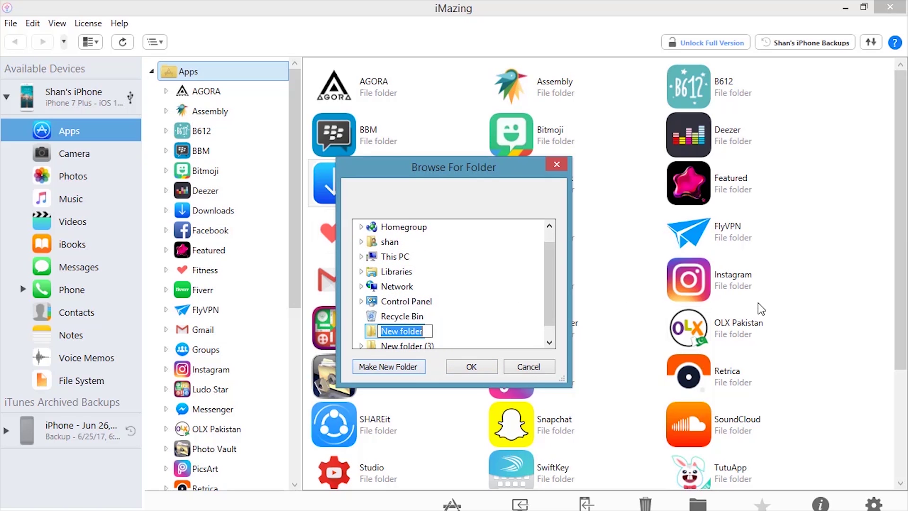
type("ap")
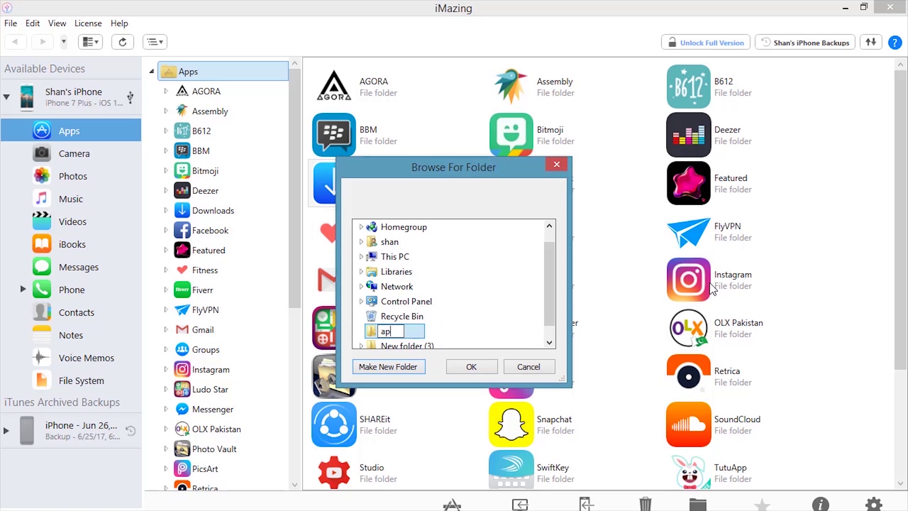
type("ps")
key("Return")
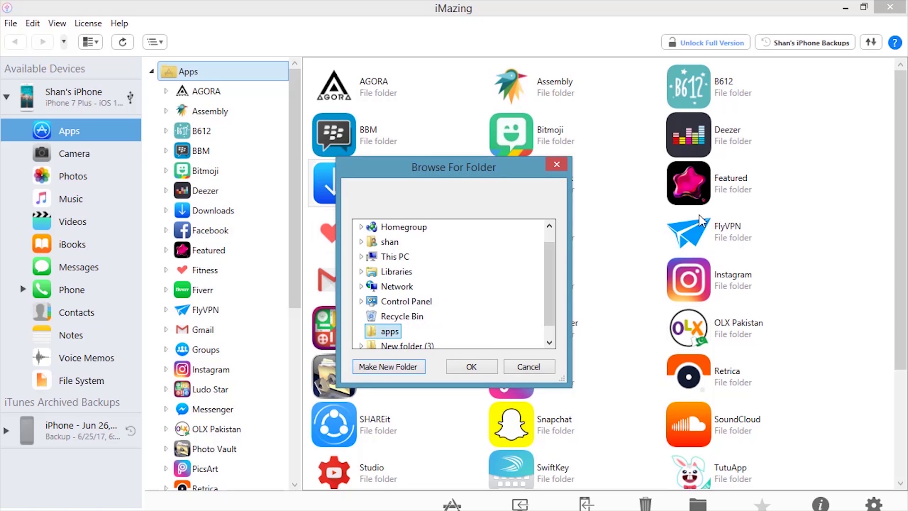
left_click(469, 367)
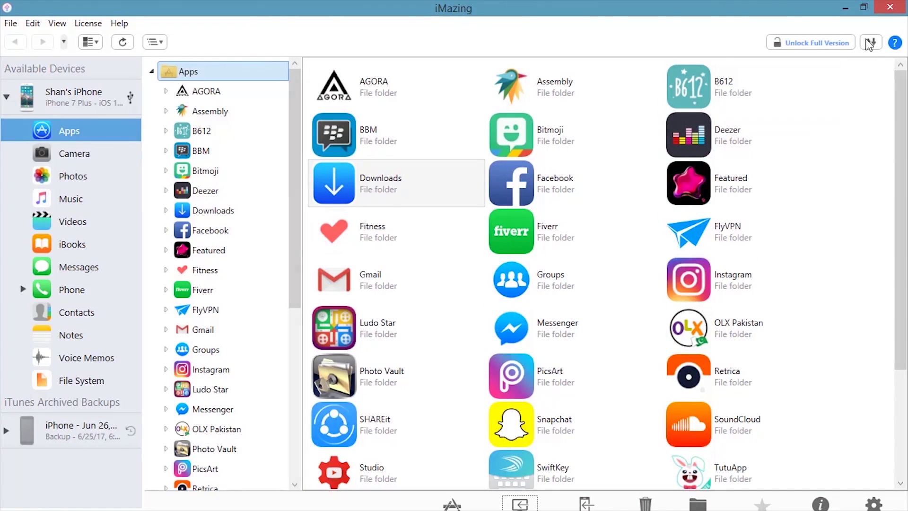
left_click(845, 8)
double_click(293, 348)
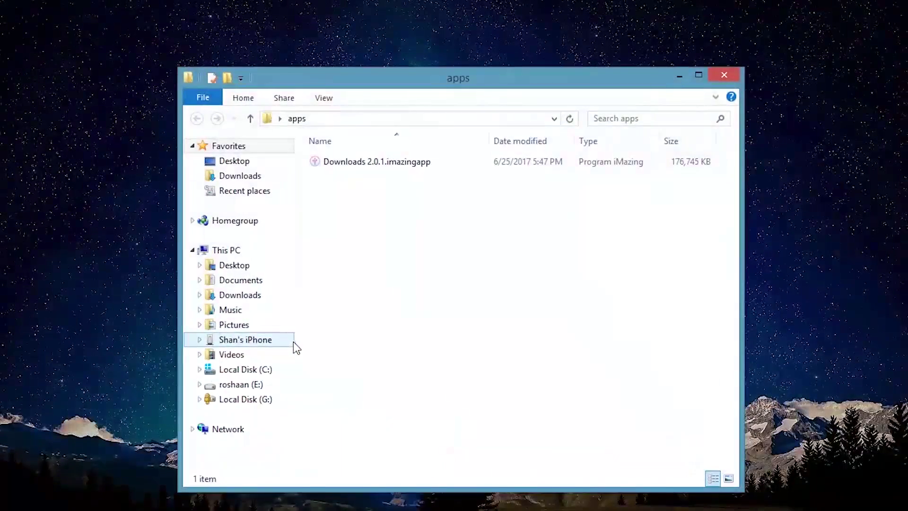
left_click_drag(388, 241, 417, 150)
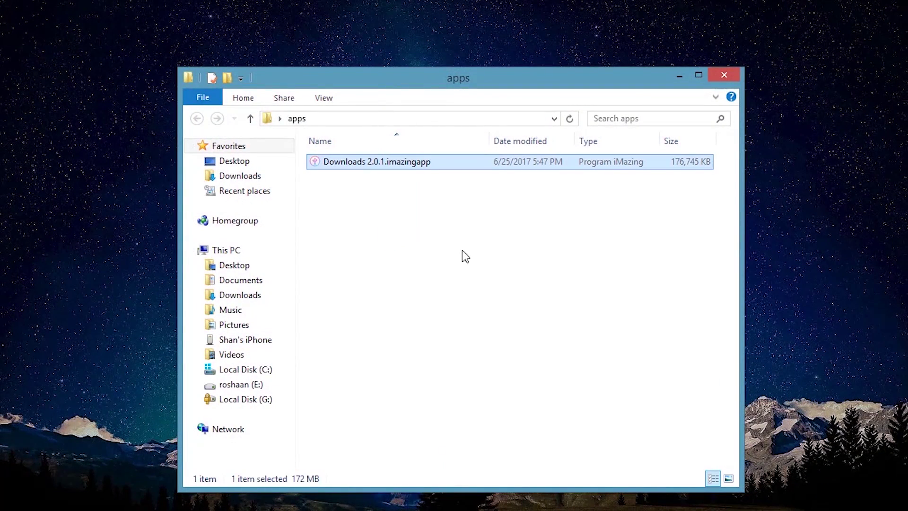
left_click_drag(462, 251, 471, 151)
mouse_move(553, 223)
left_mouse_down()
mouse_move(495, 166)
mouse_move(435, 207)
left_mouse_up()
left_click(434, 206)
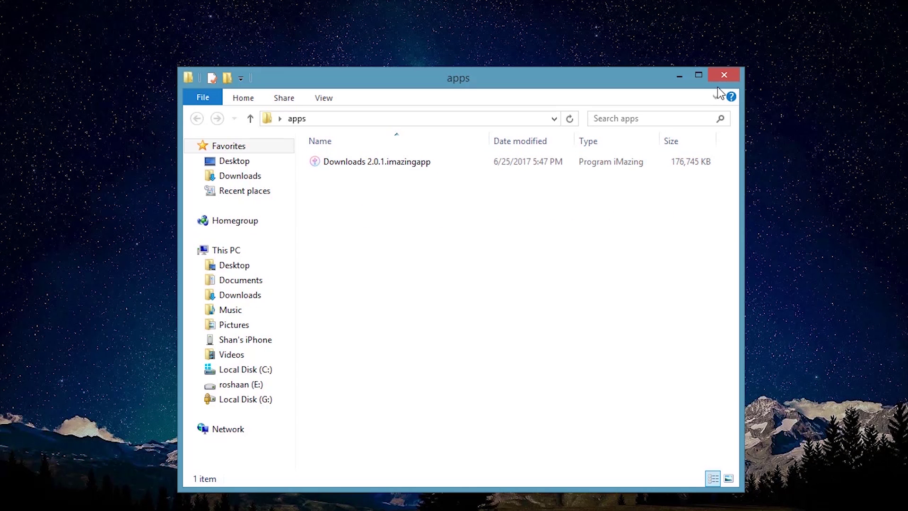
left_click(727, 75)
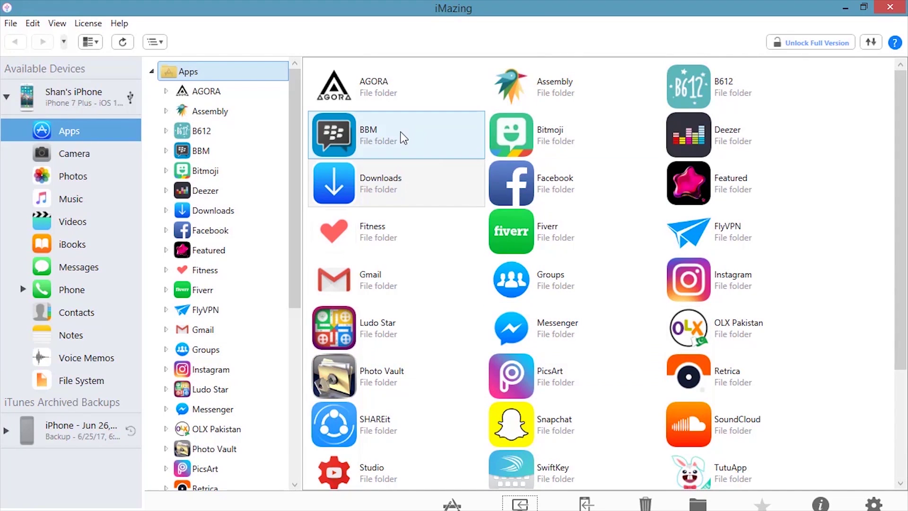
With Downloads selected, choose Restore App from the app actions menu
left_click(393, 183)
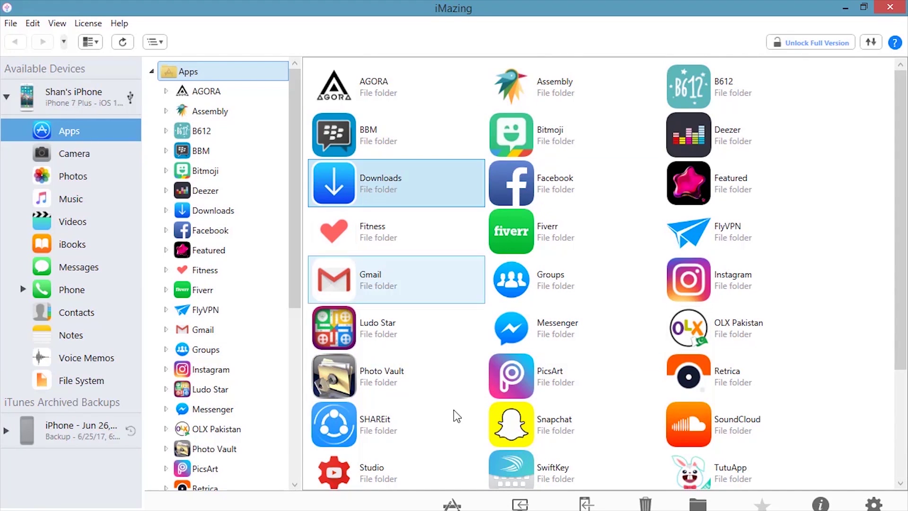
left_click(347, 182)
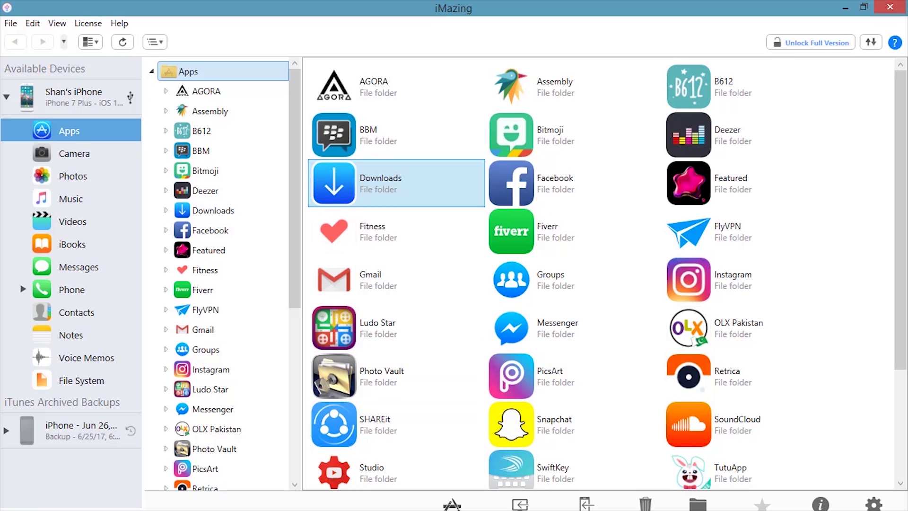
left_click(452, 504)
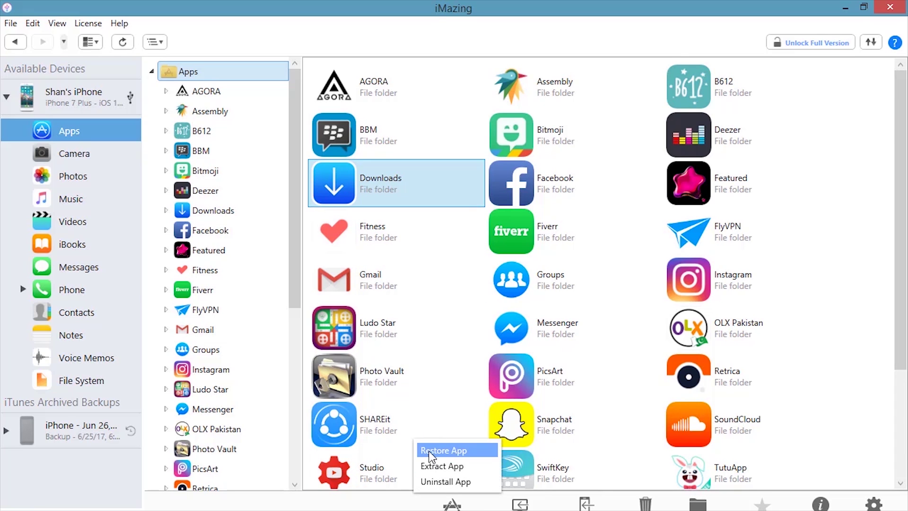
left_click(444, 451)
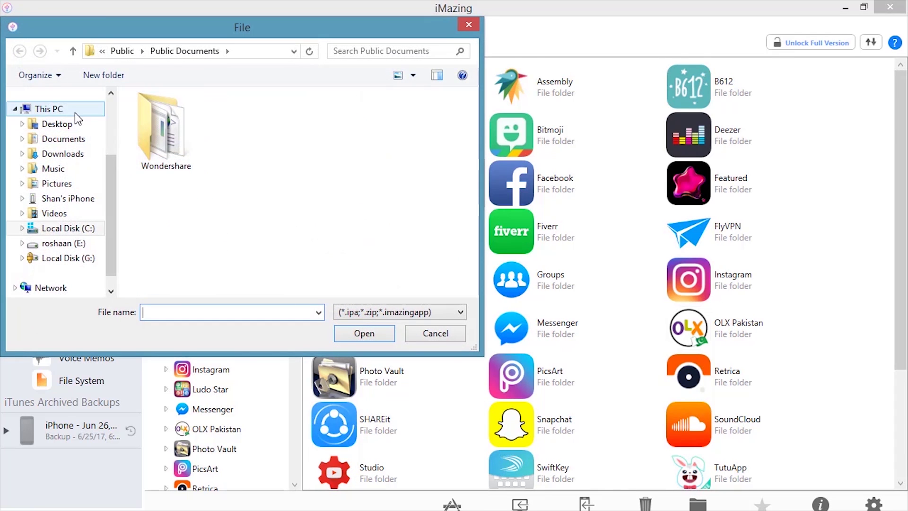
Pick Desktop > apps > Downloads 2.0.1.imazingapp as the file to restore
left_click(57, 123)
left_click(166, 126)
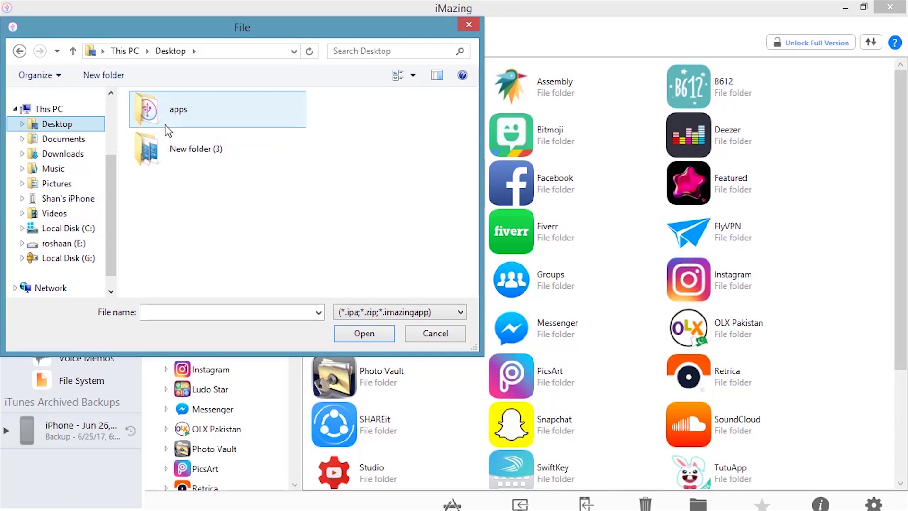
double_click(165, 129)
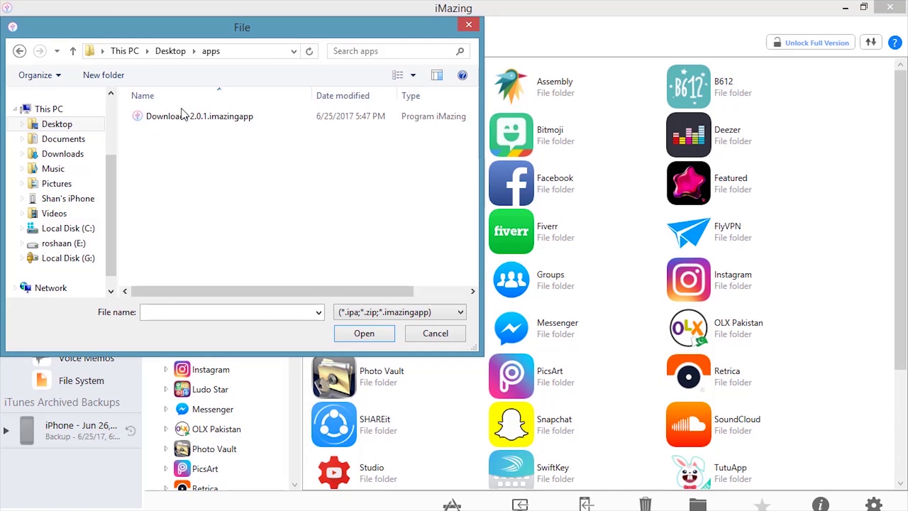
left_click(195, 115)
left_click(365, 333)
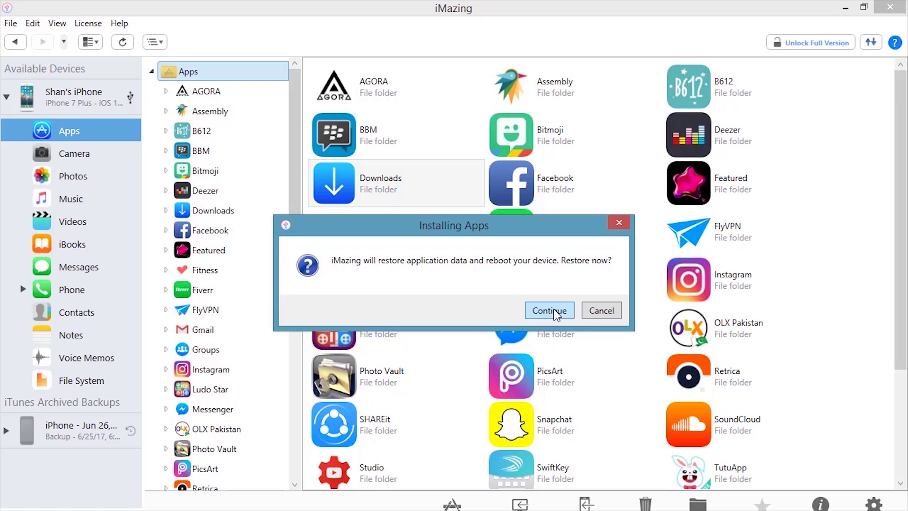
Confirm restoring the Downloads app data and rebooting the iPhone
left_click(555, 308)
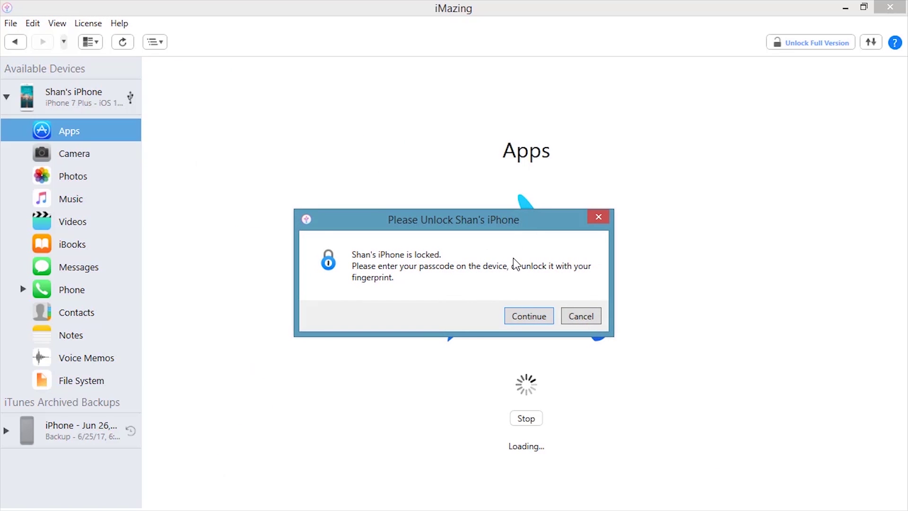
Continue after unlocking the iPhone, then clear the 'Downloads Installed' entry and close Operations
left_click(537, 318)
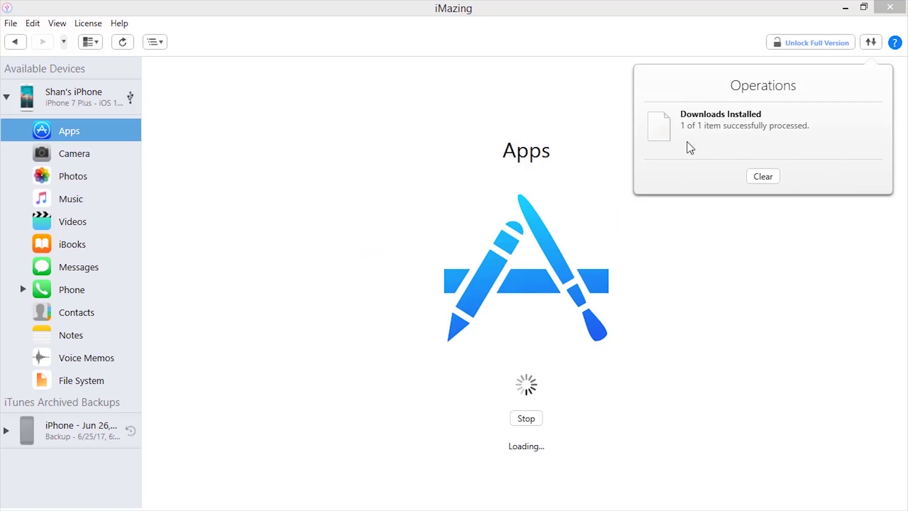
left_click(775, 179)
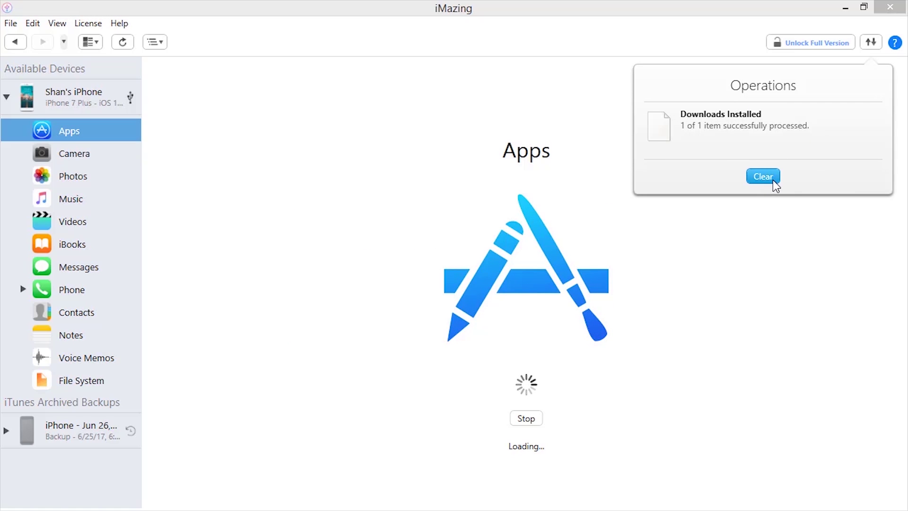
left_click(871, 42)
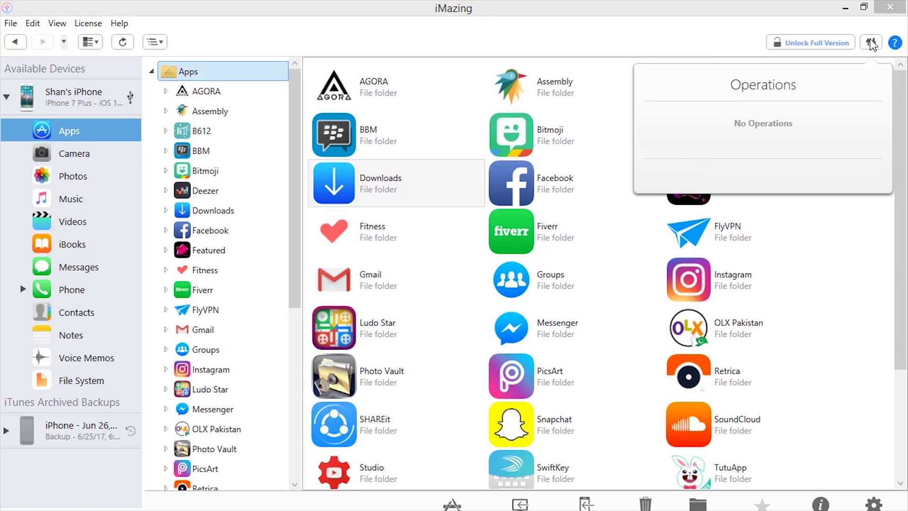
left_click(872, 43)
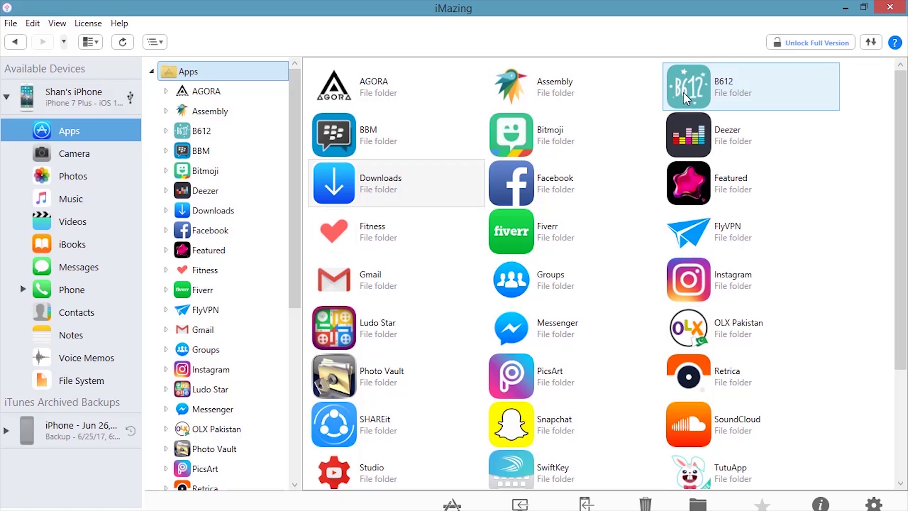
Quit iMazing
left_click(895, 11)
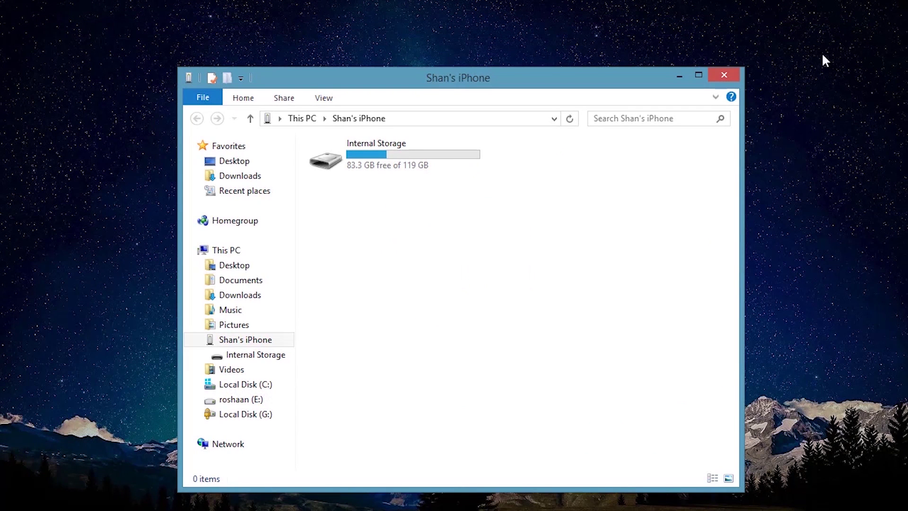